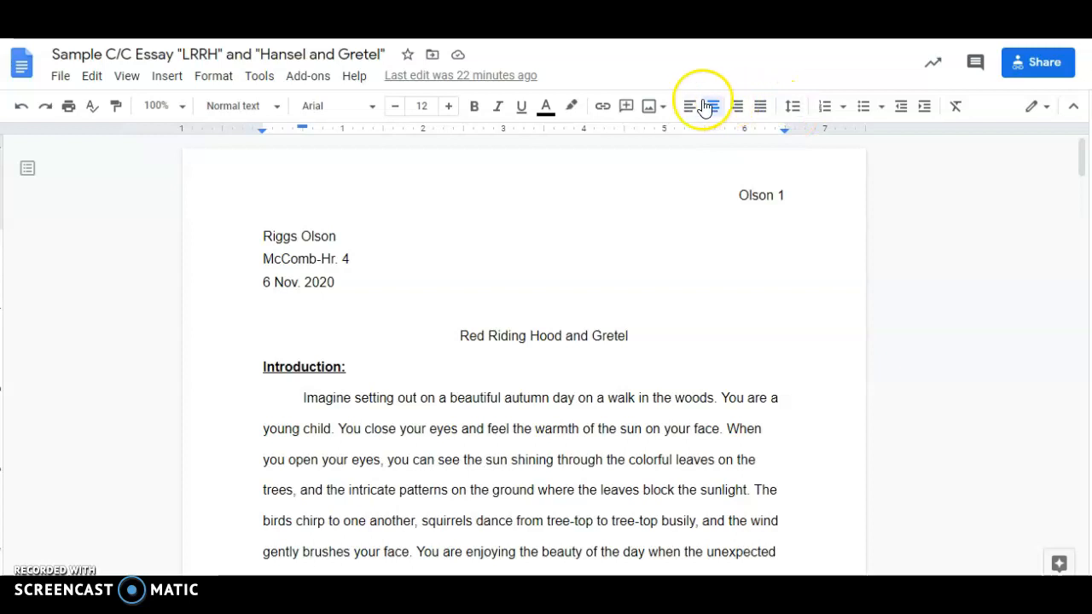
Step: Check the line spacing applied to the essay's title line
left_click(793, 113)
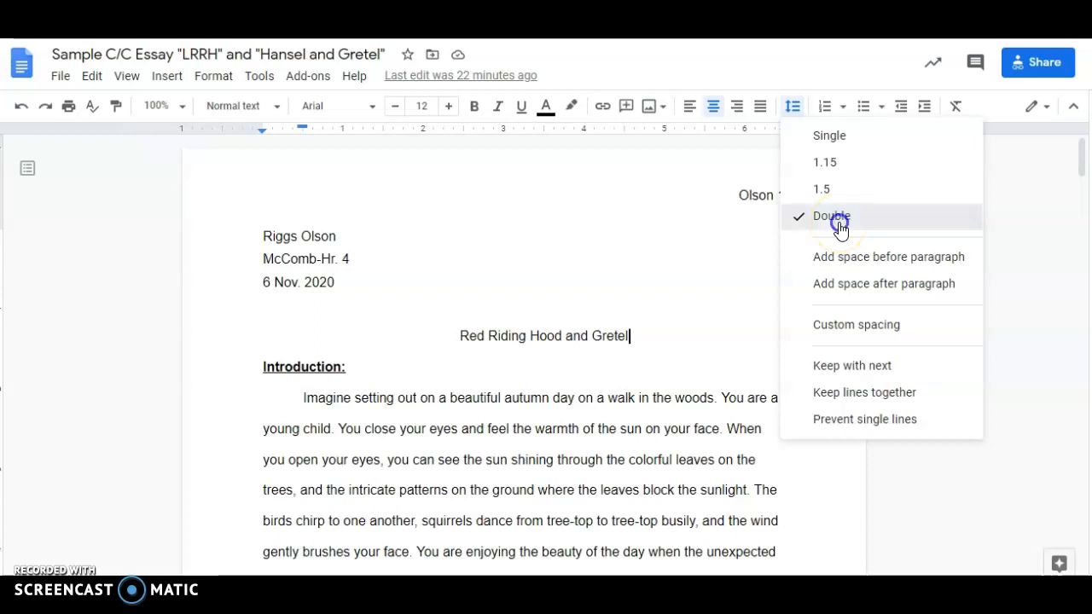
left_click(625, 300)
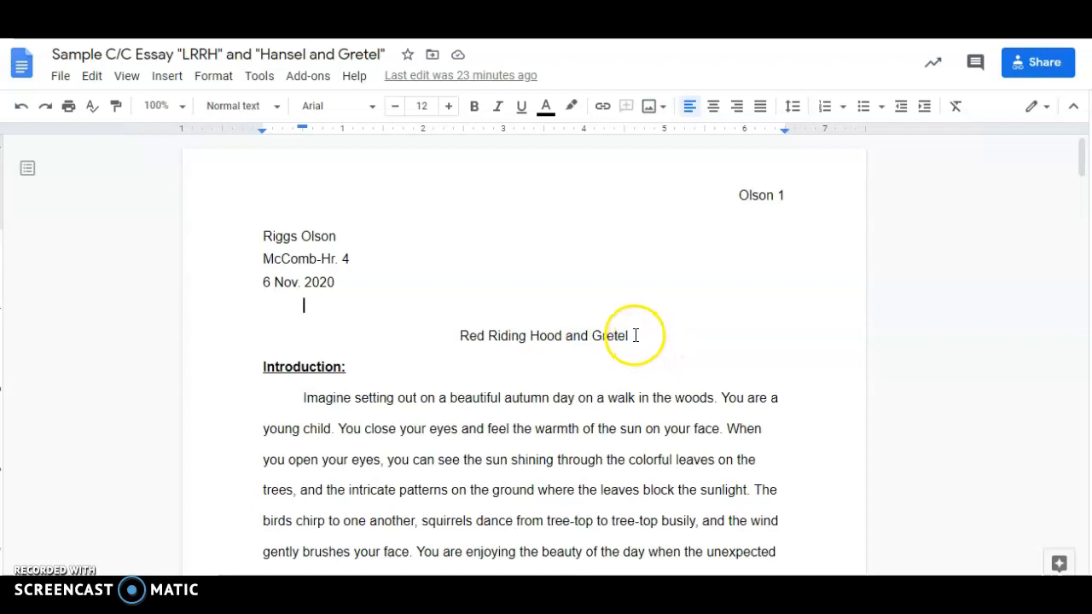
Step: Insert a page break after the essay's concluding paragraph to begin a new page
scroll(635, 333, "down", 15)
scroll(635, 333, "down", 12)
scroll(635, 333, "down", 15)
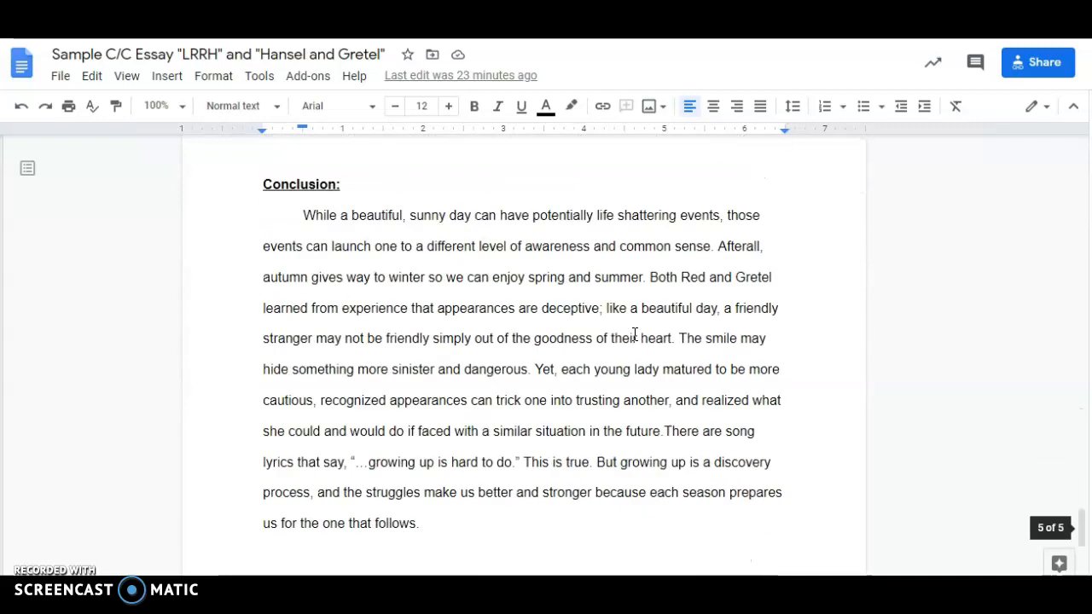
scroll(634, 333, "down", 5)
left_click(331, 353)
left_click(289, 353)
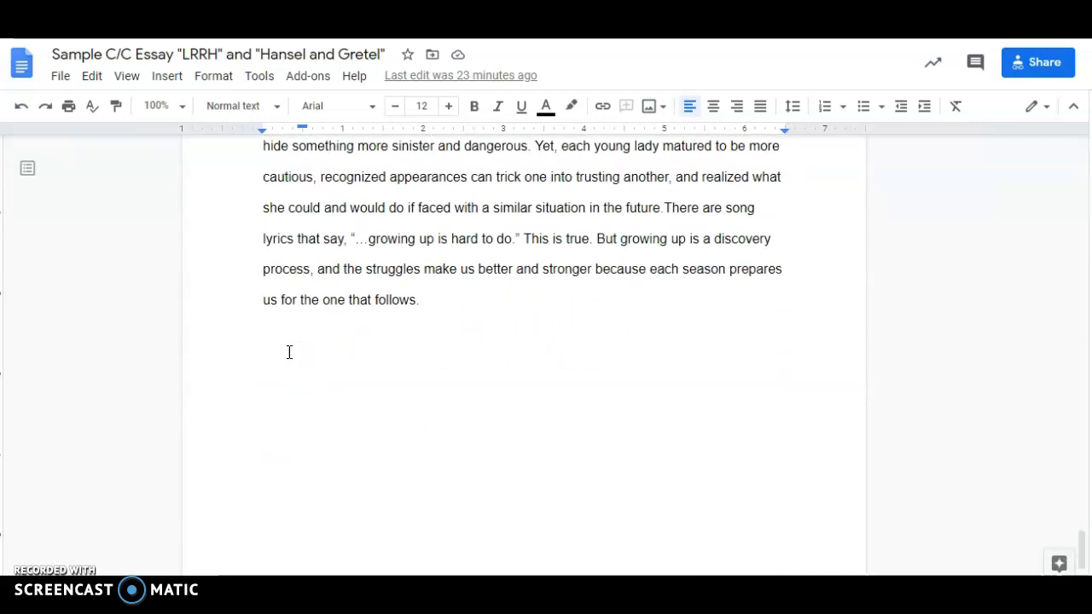
left_click(165, 78)
left_click(202, 266)
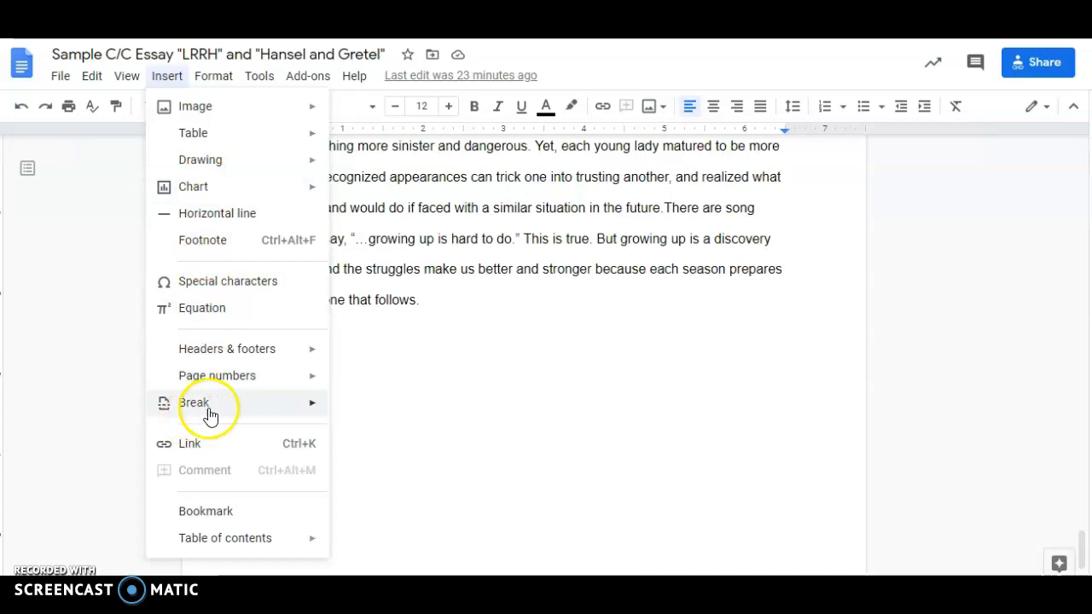
mouse_move(208, 412)
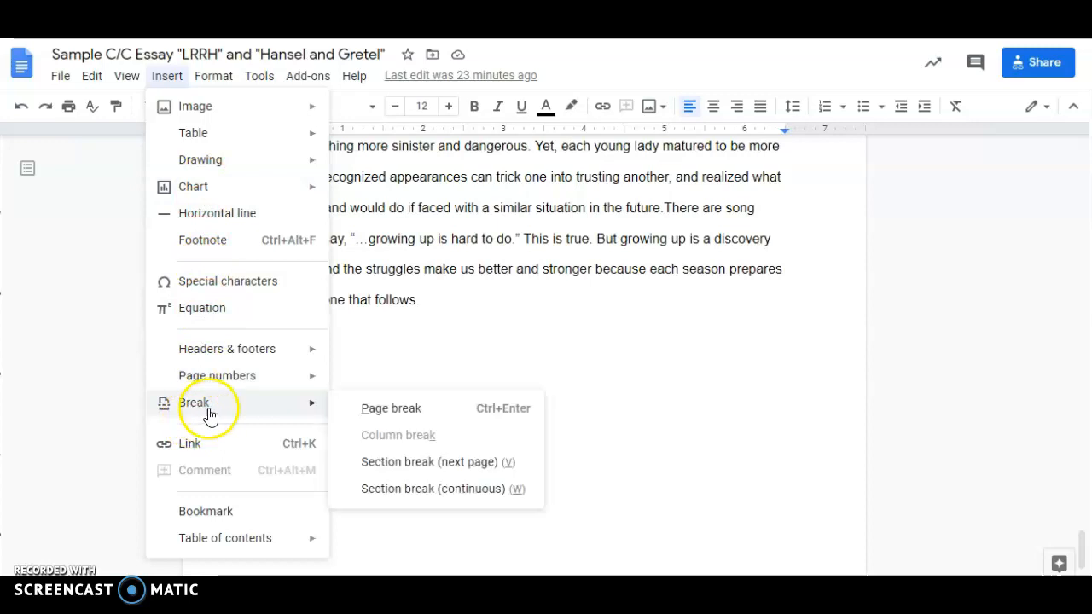
left_click(379, 417)
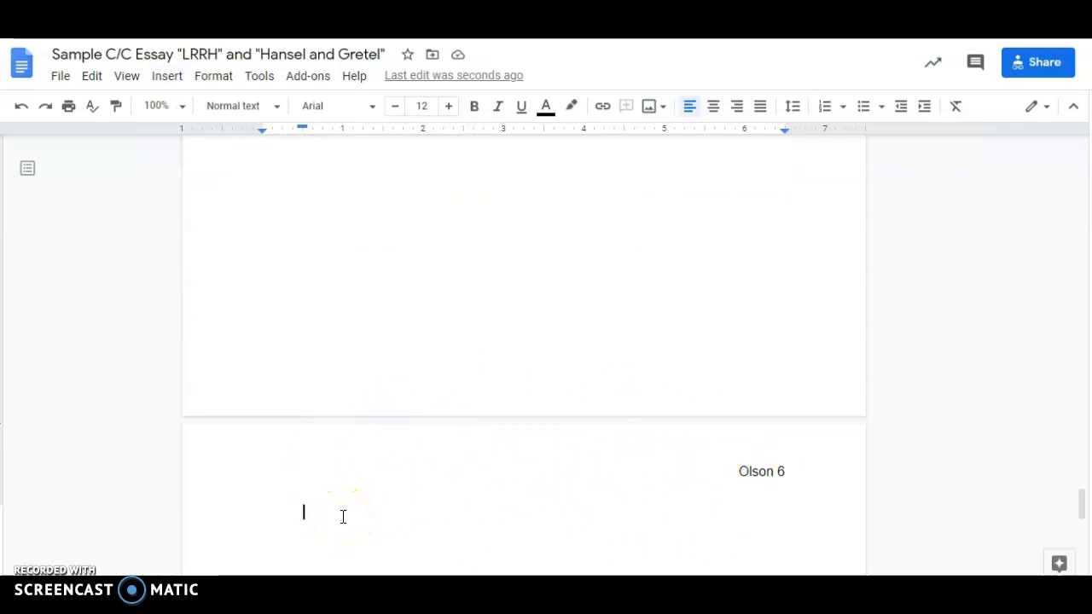
Step: Add the centered heading "Works Cited" on the new page and start a left-aligned line below it
left_click(714, 109)
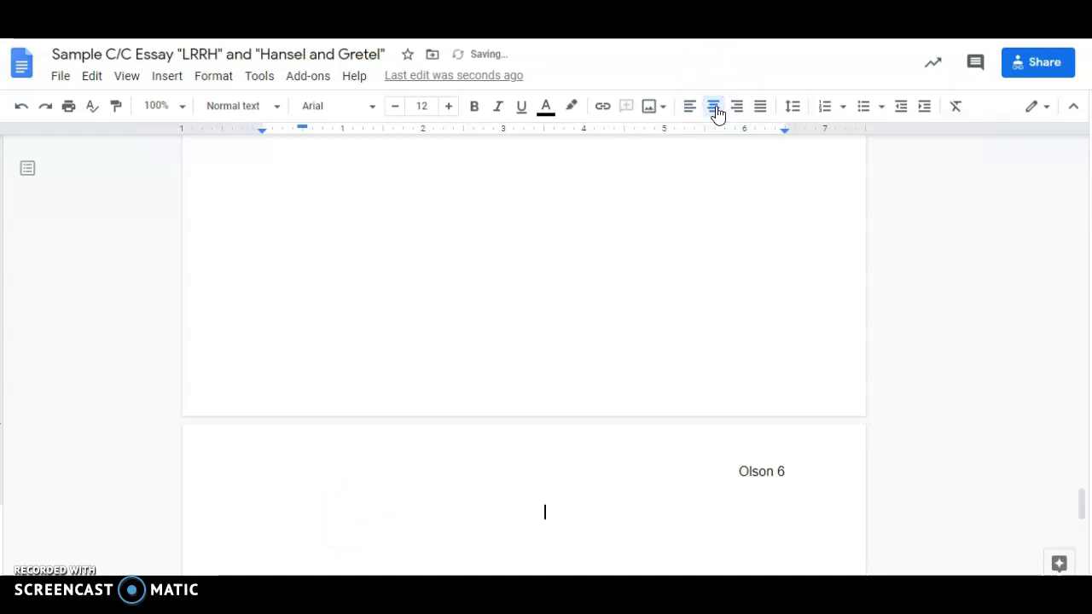
type("Works Cited")
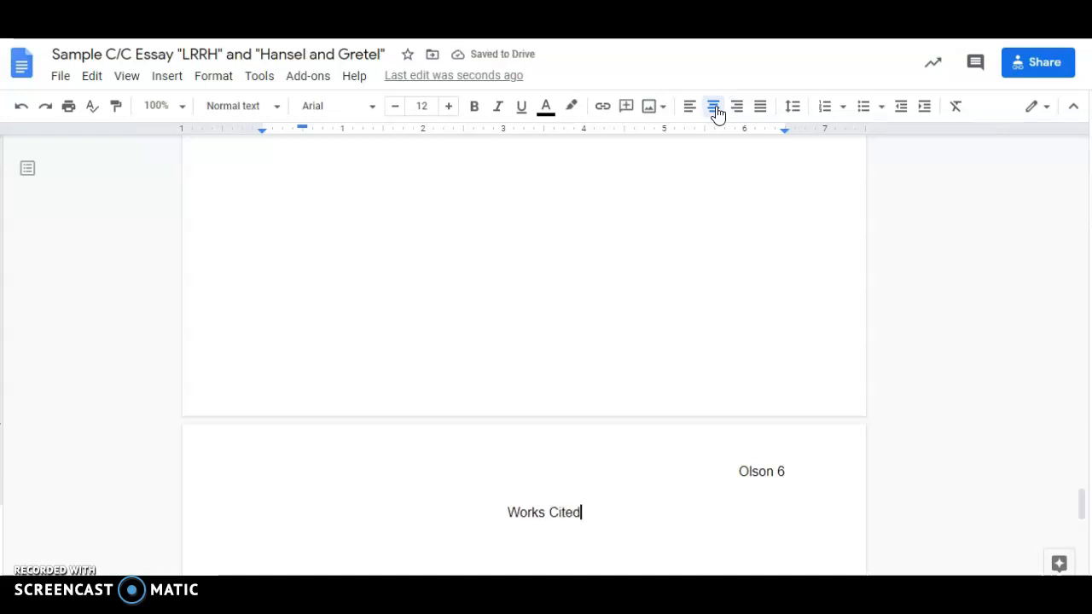
key("Return")
left_click(689, 109)
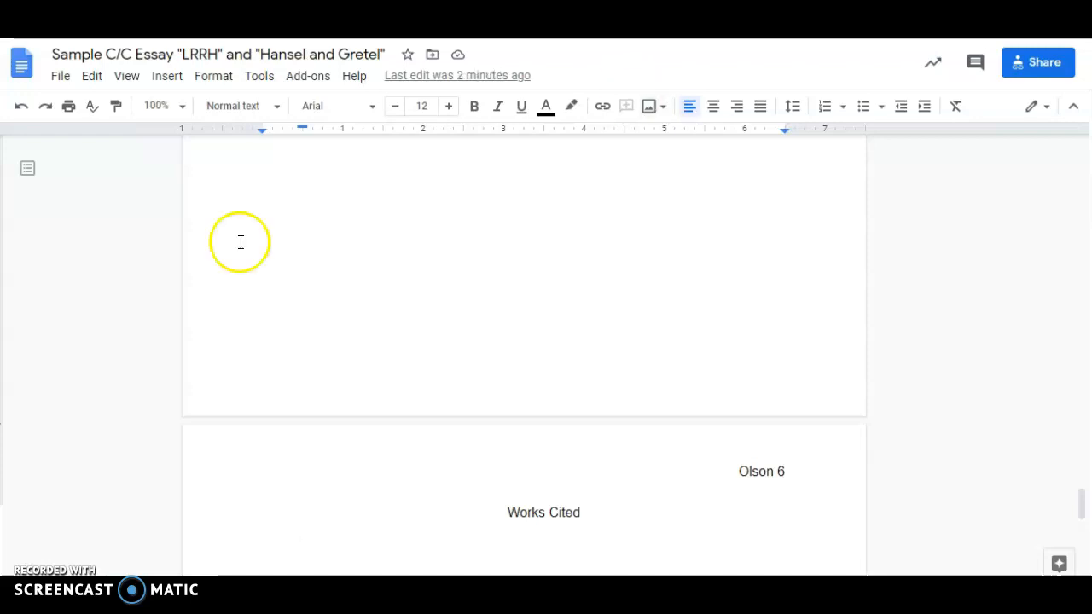
Step: Apply a 0.5-inch hanging special indent to the line below the Works Cited heading
left_click(213, 79)
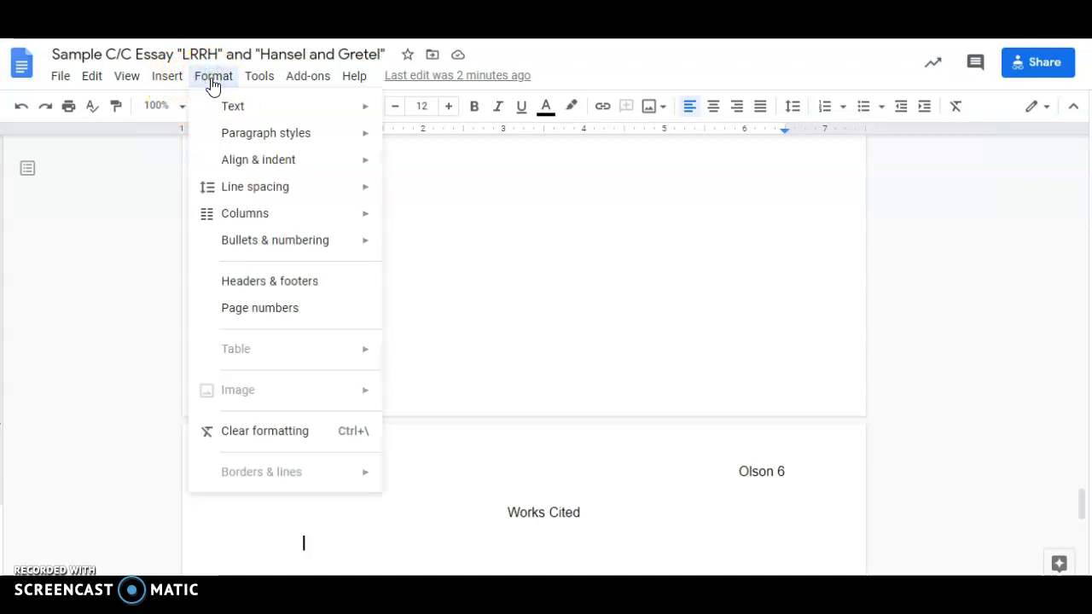
left_click(244, 169)
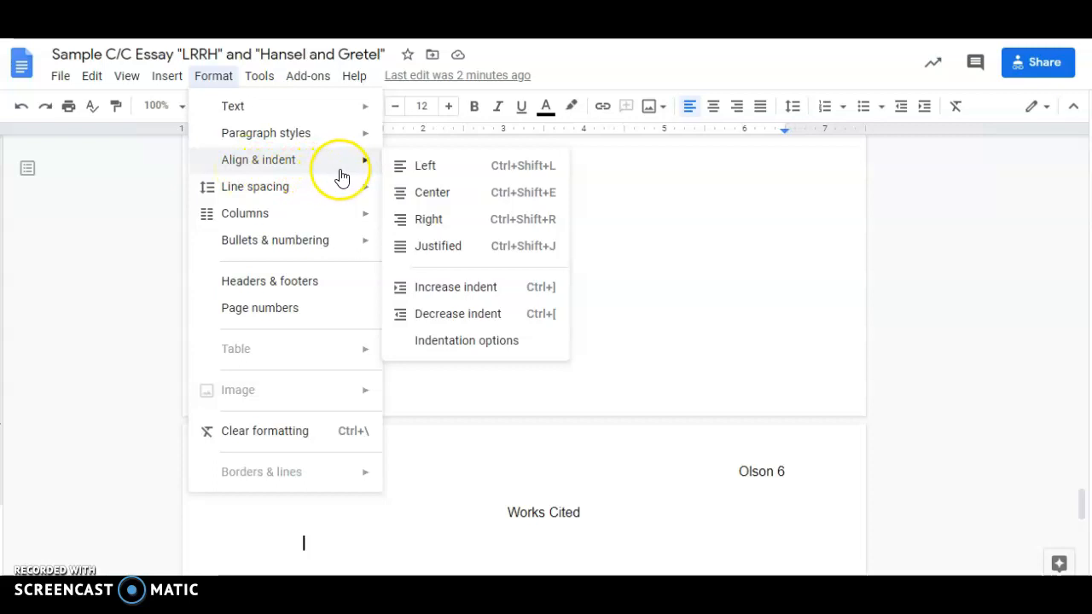
left_click(456, 346)
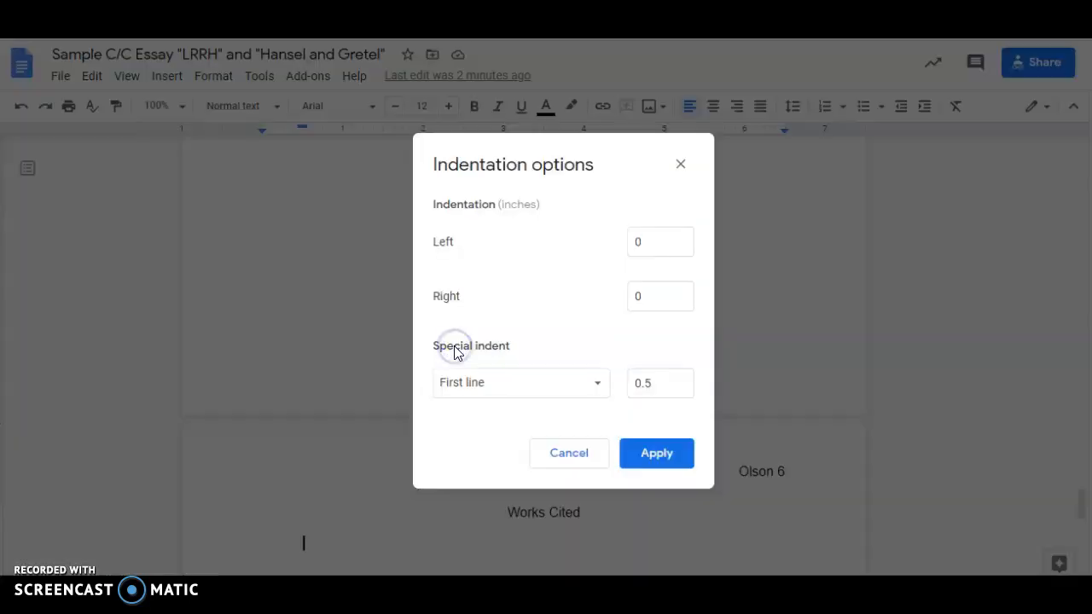
left_click(463, 389)
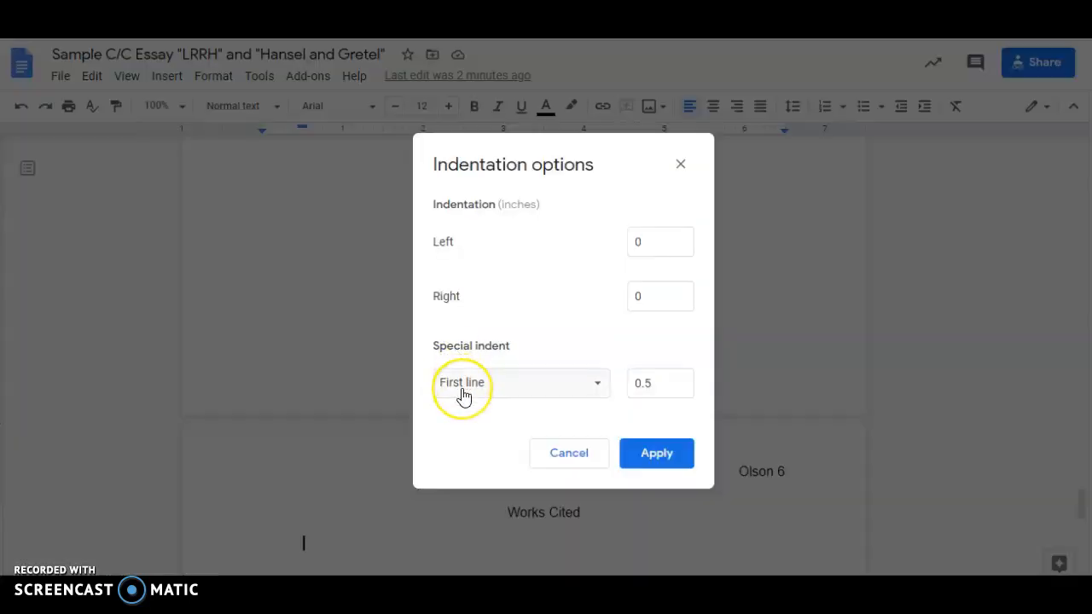
left_click(653, 383)
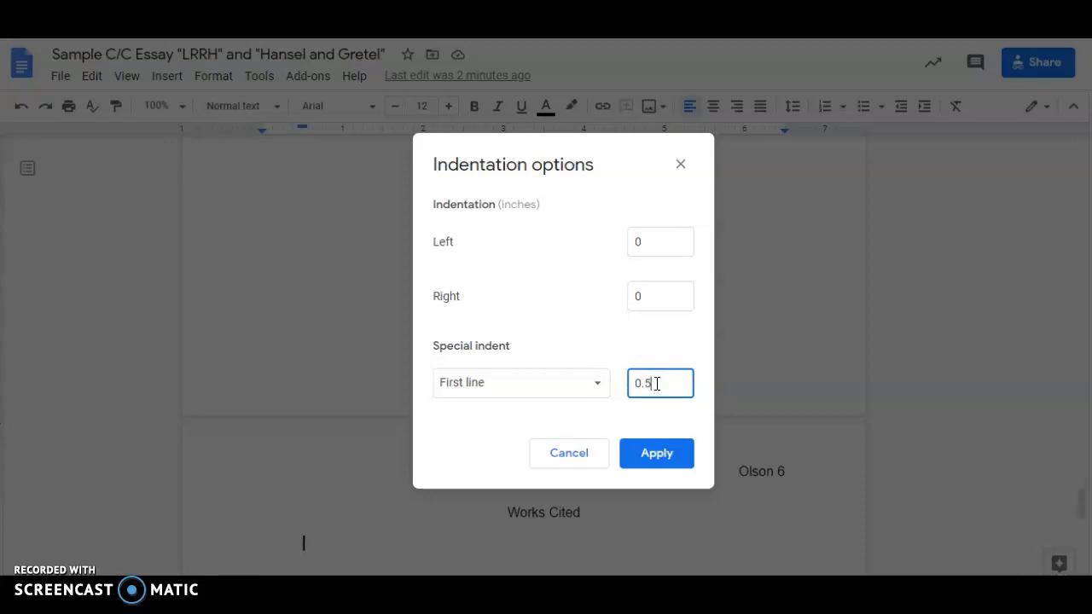
left_click(587, 386)
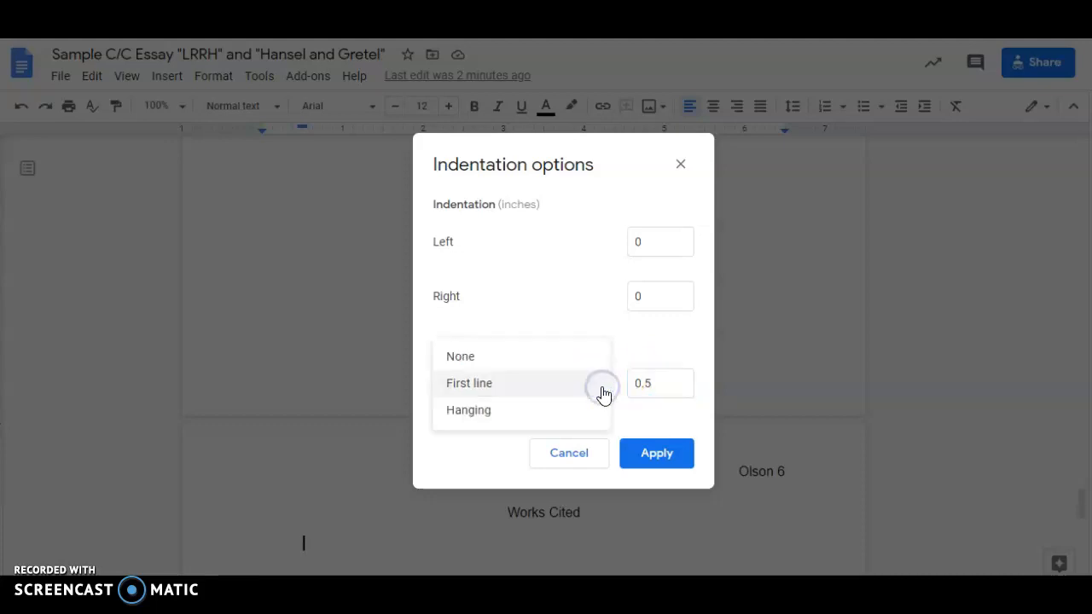
left_click(588, 394)
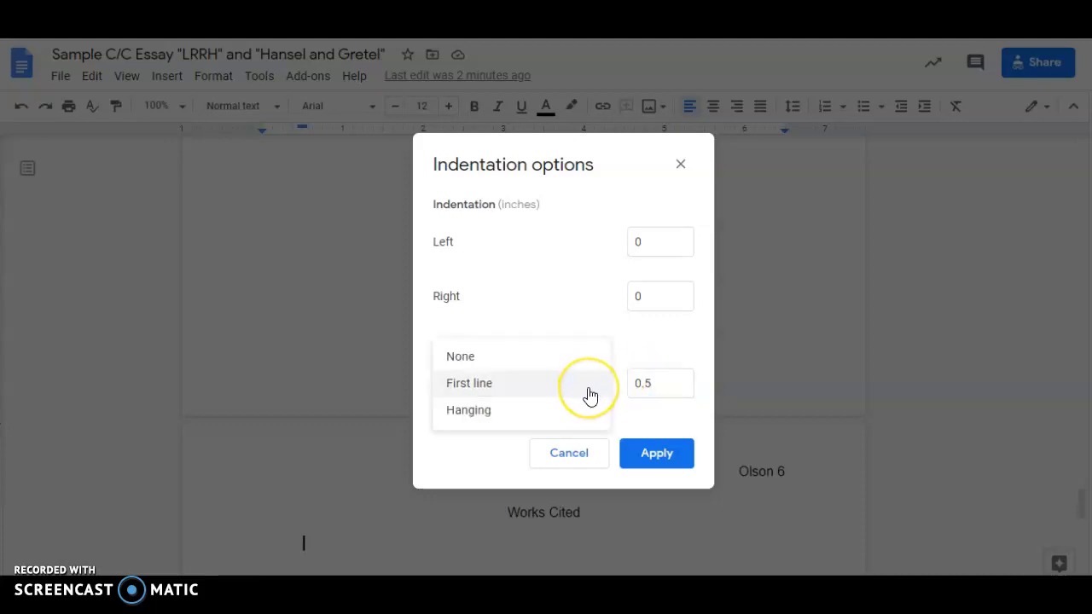
left_click(472, 414)
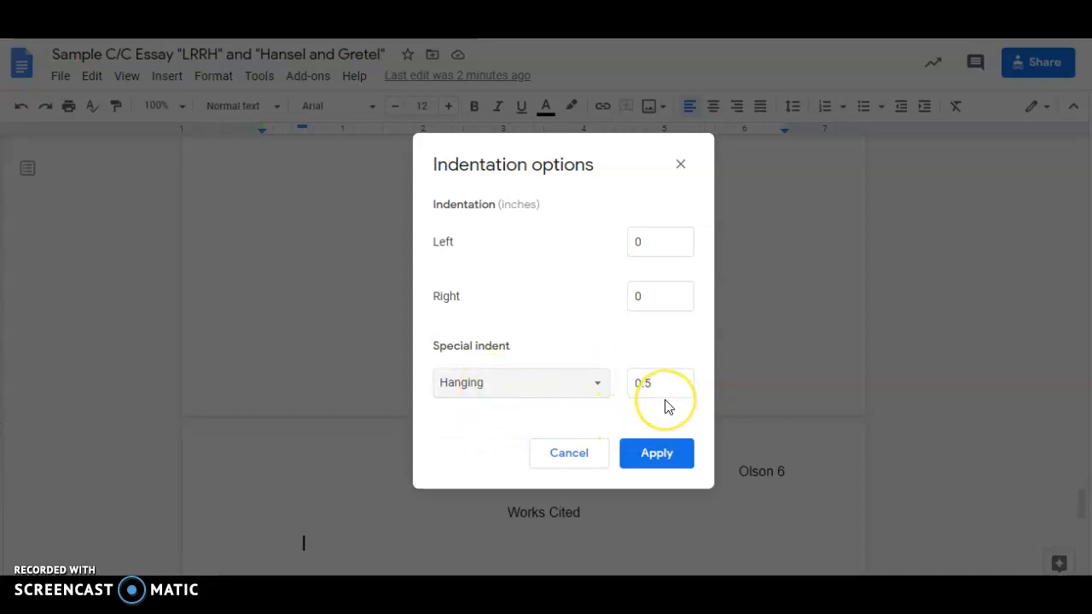
left_click(678, 459)
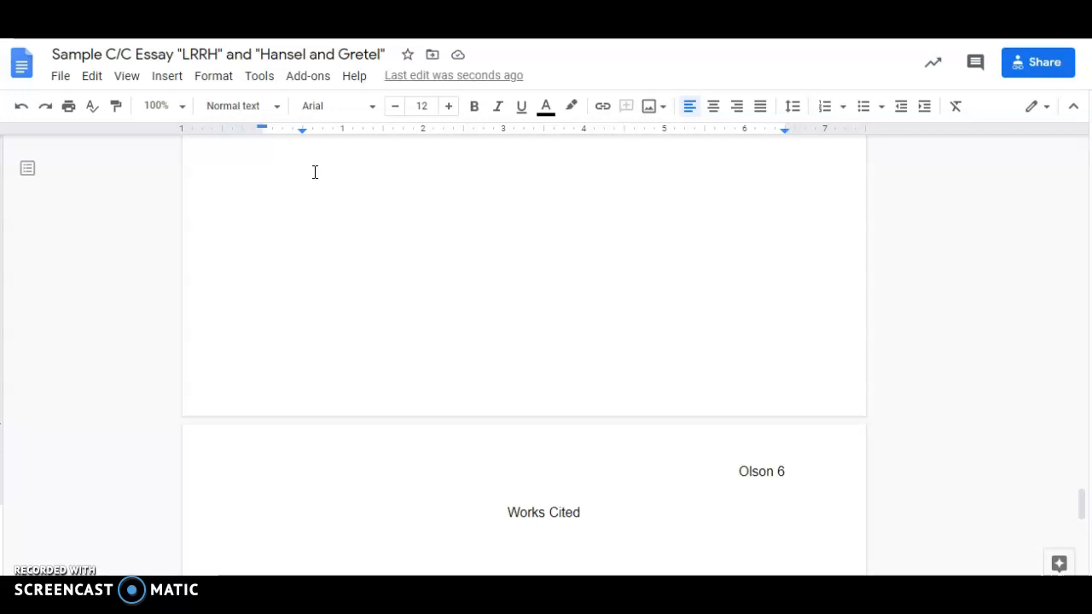
Step: Begin the first citation with the authors and story title: Grimm, Wilhelm and Jacob Grimm. "Hansel and Gretel."
type("Grimm")
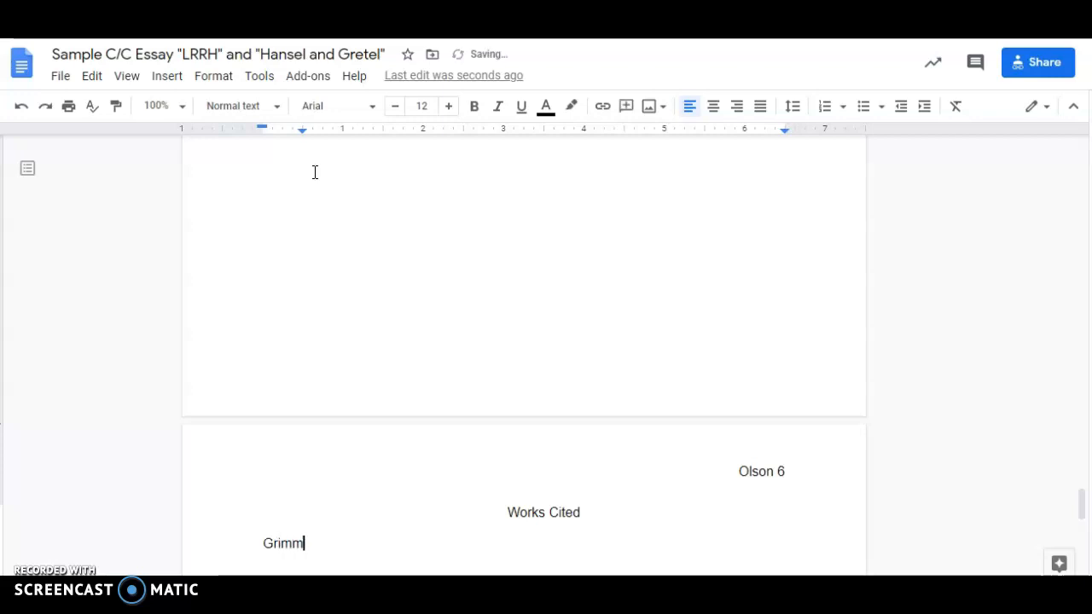
type(", Wilhelm")
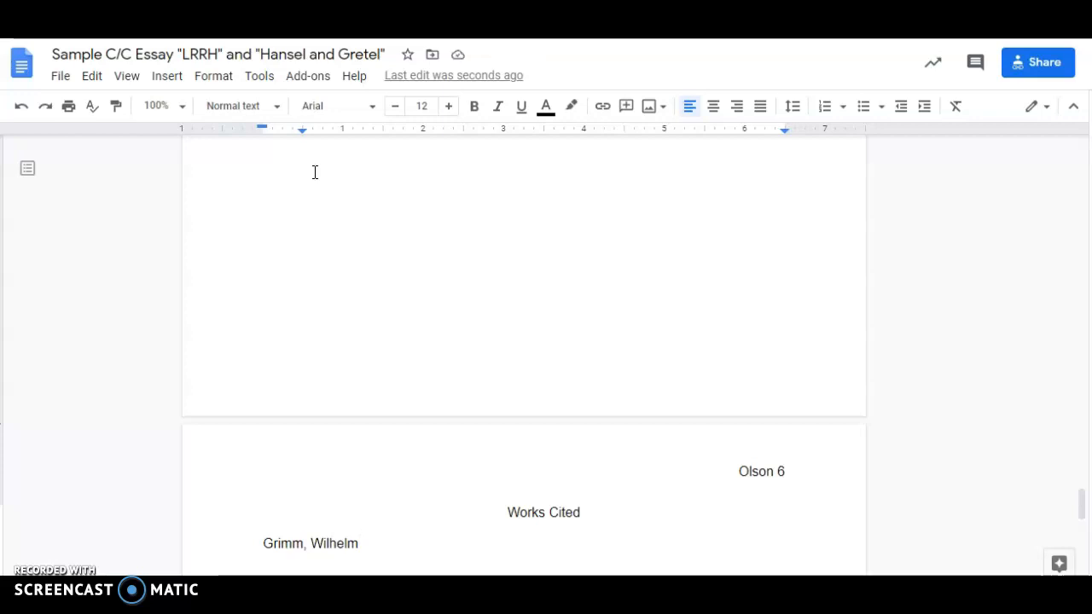
type("and Jacob ")
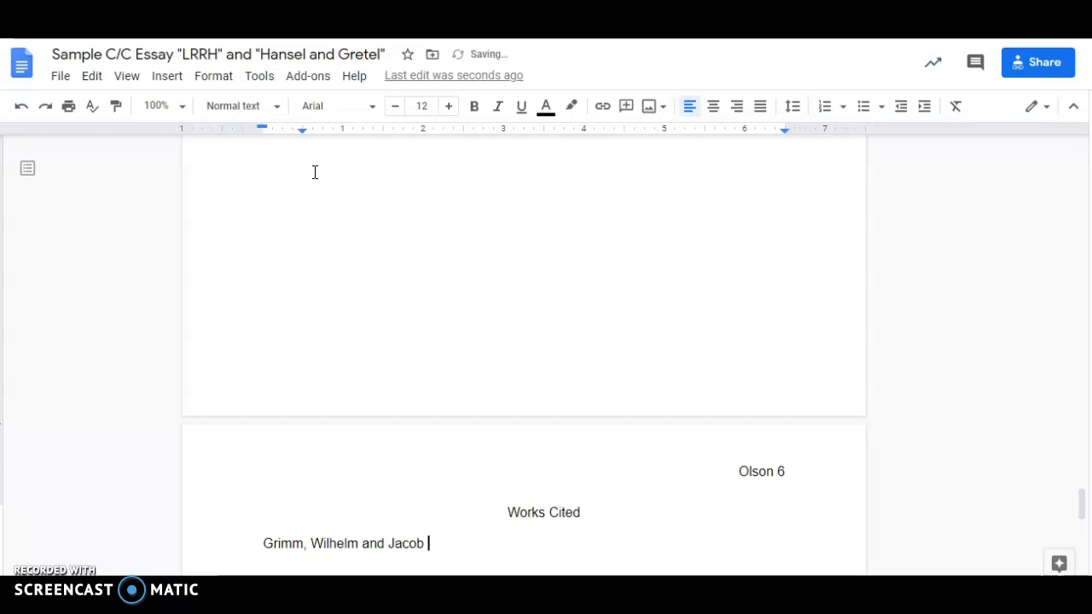
type("Grimm")
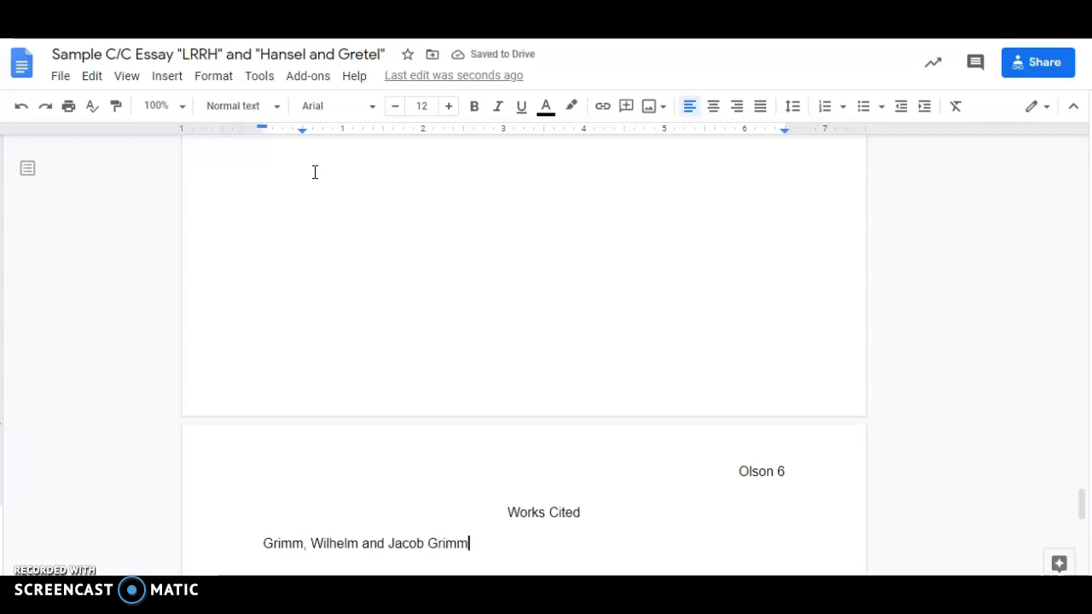
type(".")
type(" \"H")
type("a")
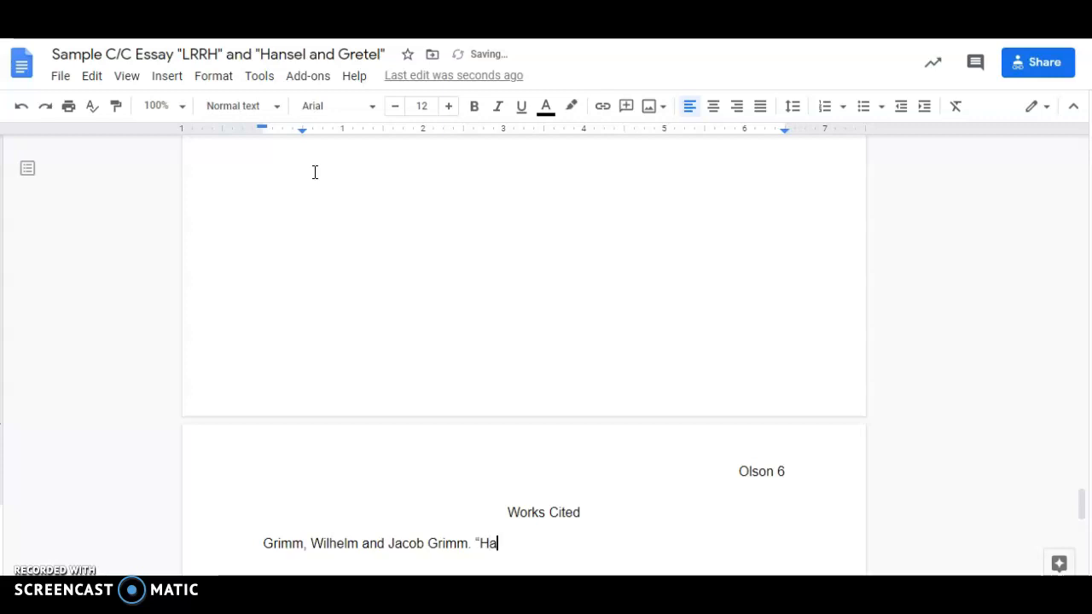
type("nsel and Gretel")
type(".\"")
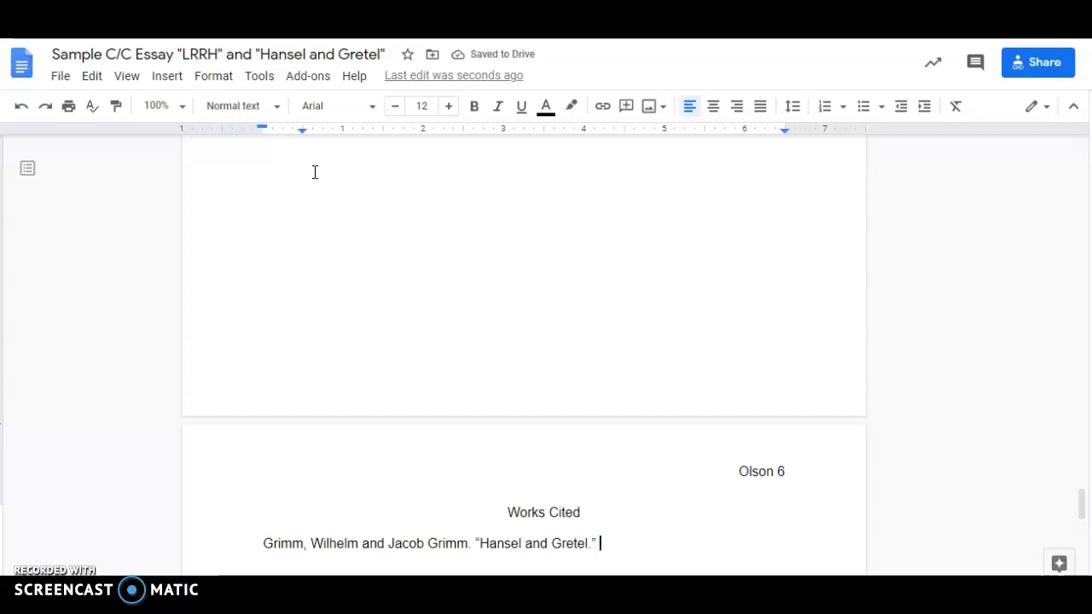
Step: Complete the Grimm citation with the italic book title Grimm's Fairy Tales, followed in regular text by ", 1812. 101-106."
key("ctrl+i")
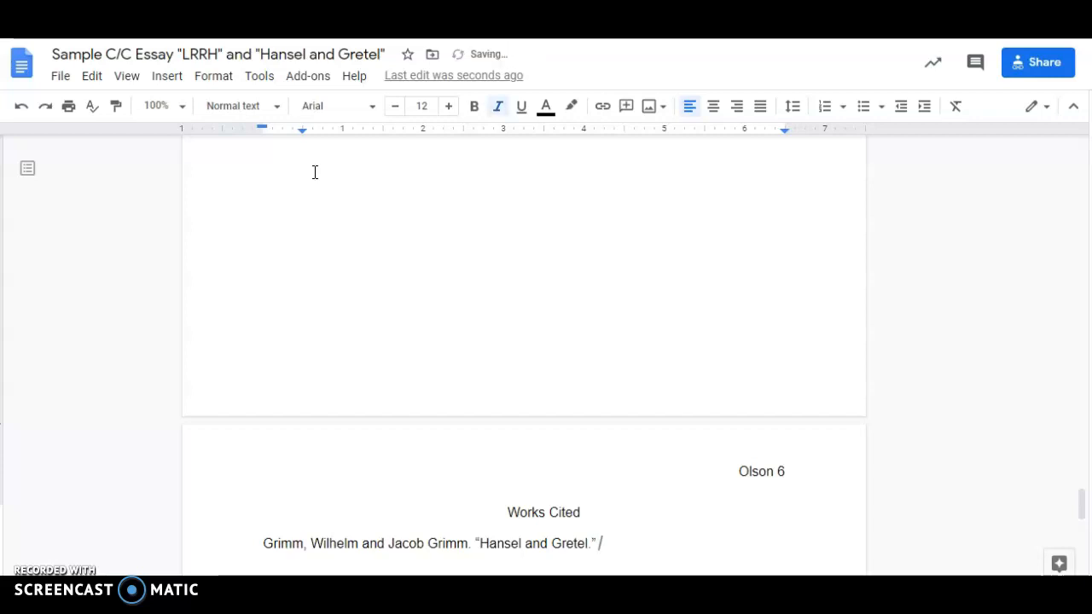
type("Grimm's Fair")
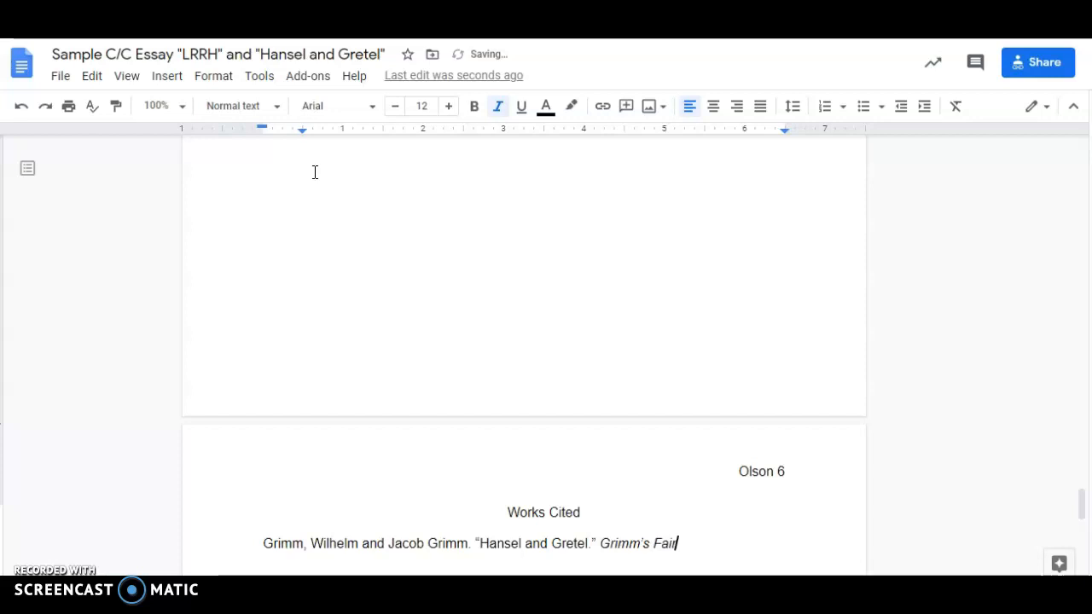
type("y Tales")
key("ctrl+i")
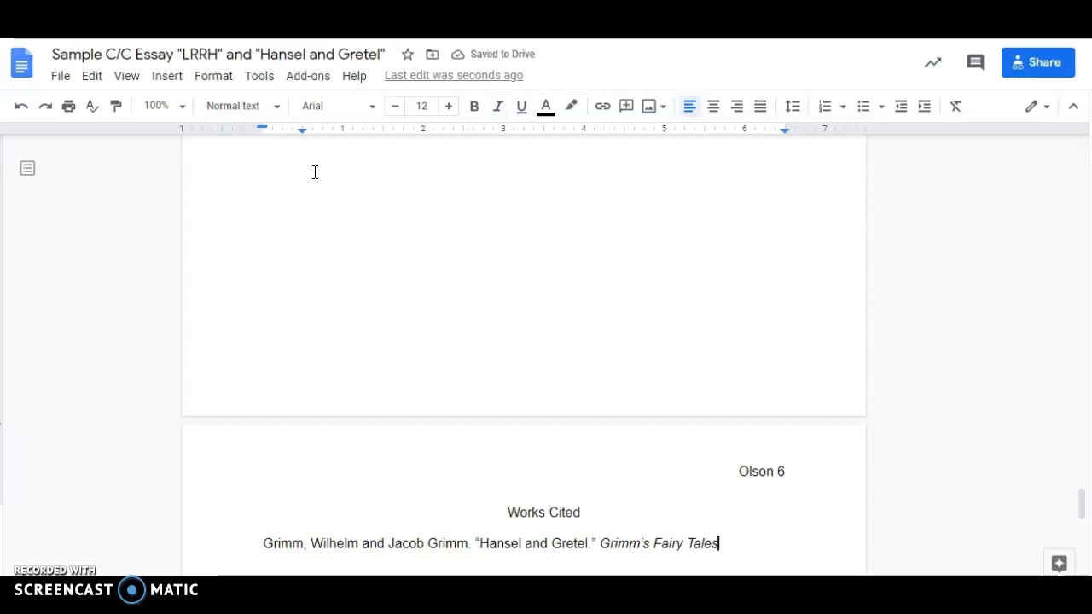
type(", 1812")
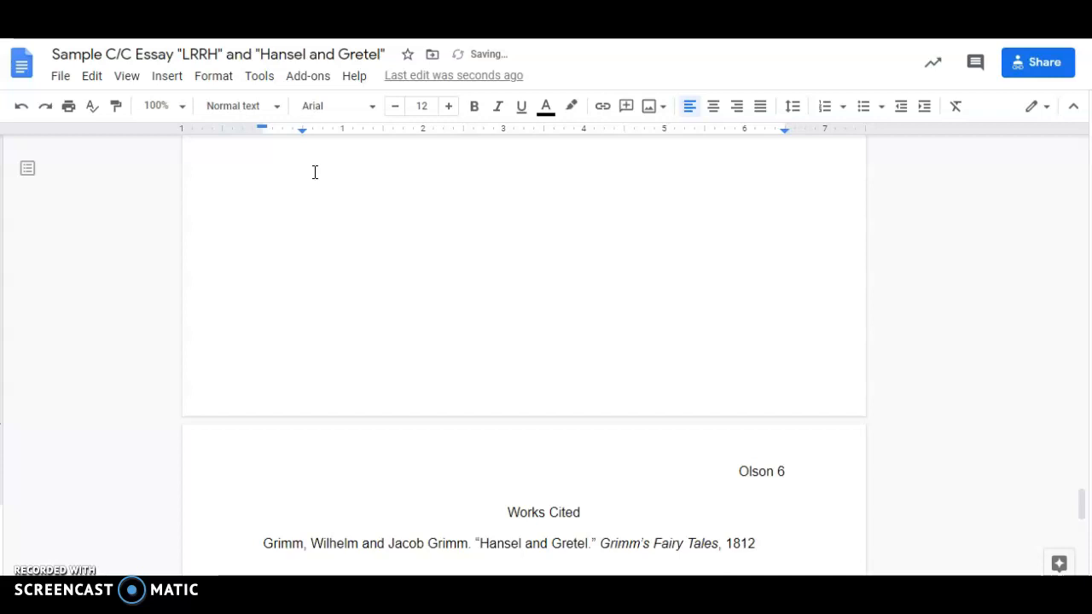
type(". ")
type("101")
type("-106.")
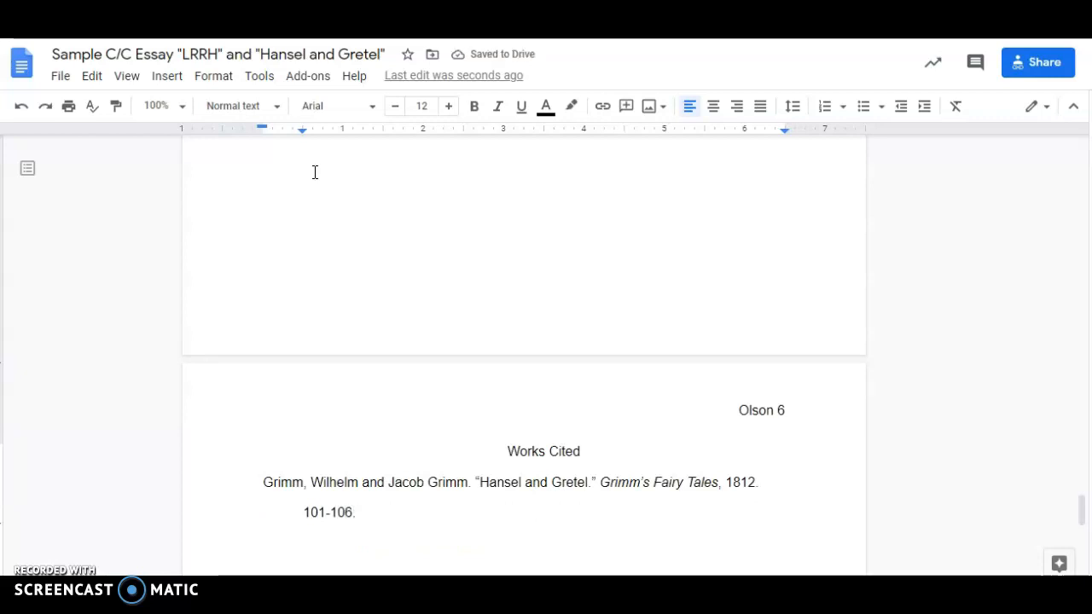
Step: Begin a second citation on a new line with the author and story title: Perrault, Charles. "Little Red Riding Hood."
key("Return")
type("Perrault, Char")
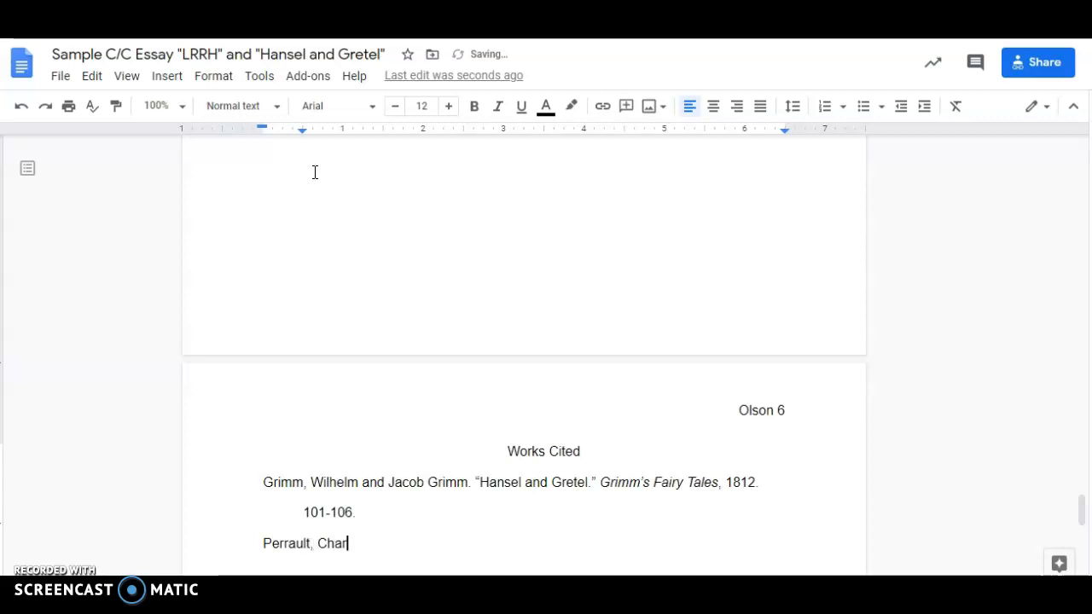
type("les.")
type(" \"")
type("Little Red")
type(" Ridi")
type("ng Hood")
type(".\"")
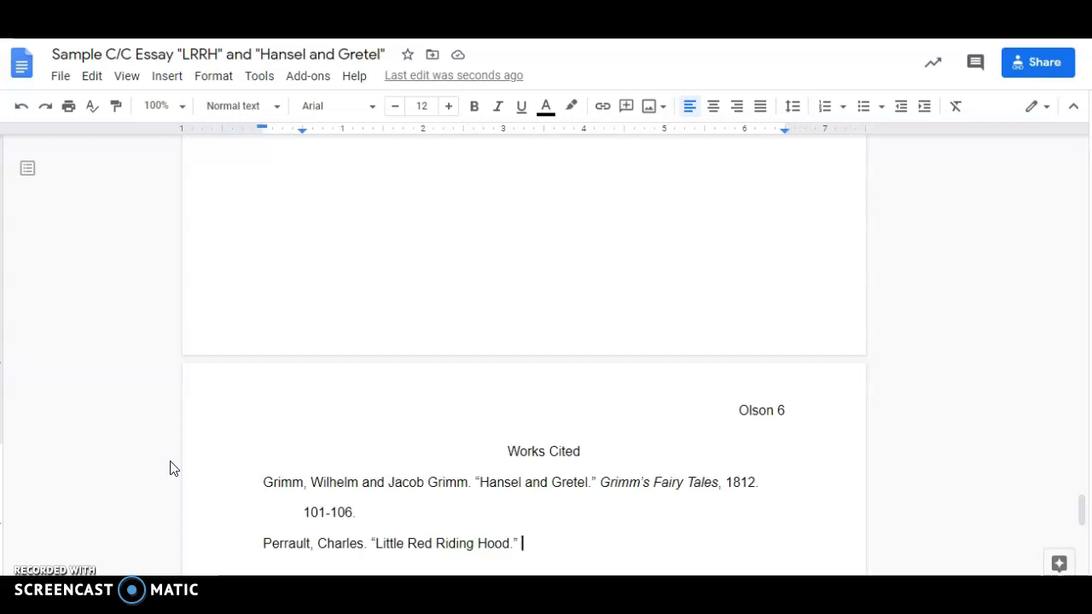
Step: Complete the Perrault citation with the publication details "CreateSpace, 2014, 1-3." and start a new line below it
type("Create")
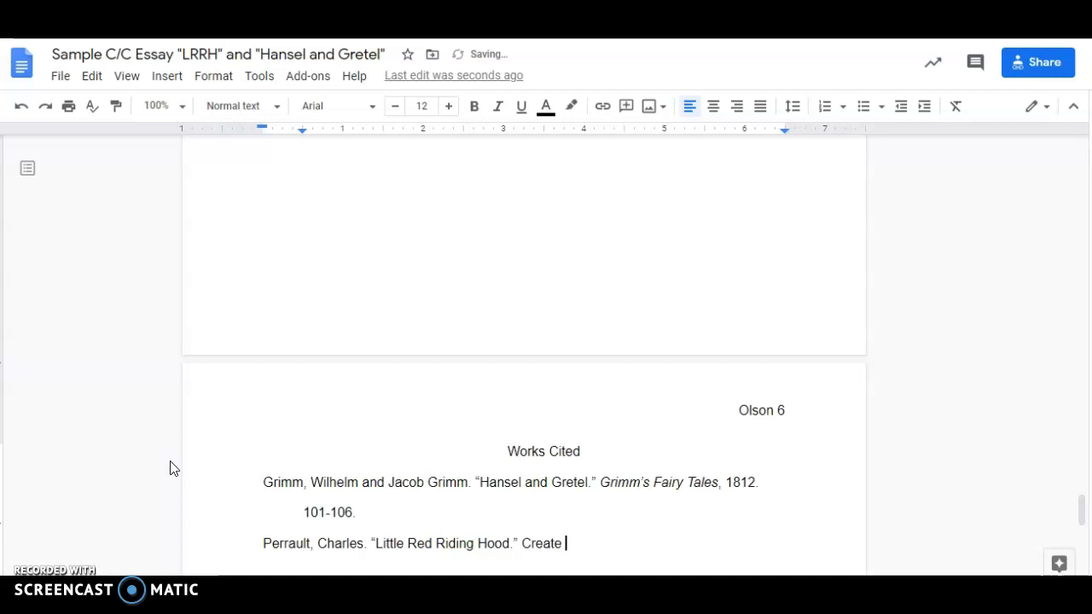
key("BackSpace")
type("Space, 2014")
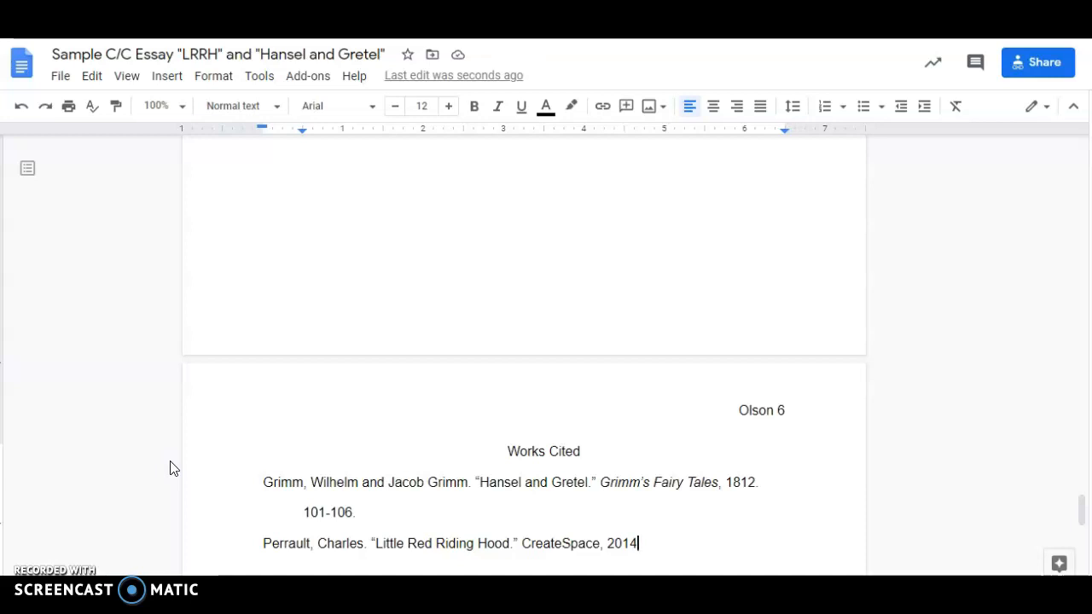
type(", 1-3 ")
type(".")
key("Return")
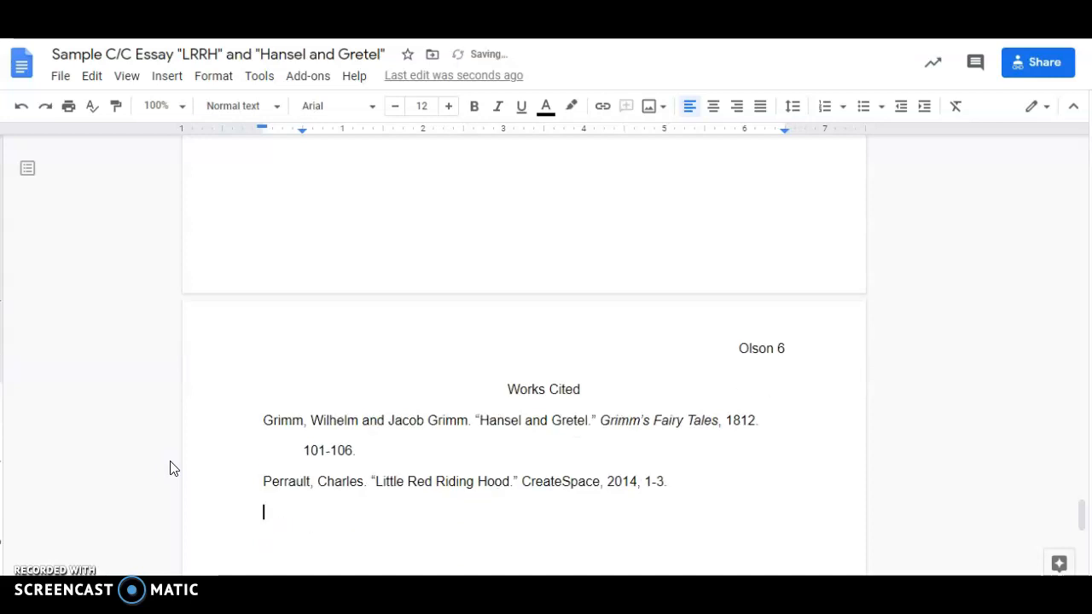
Step: Begin a generic citation template on the line below the Perrault citation with the text: Author's last name, first name
type("Authou")
key("BackSpace")
type("r's las")
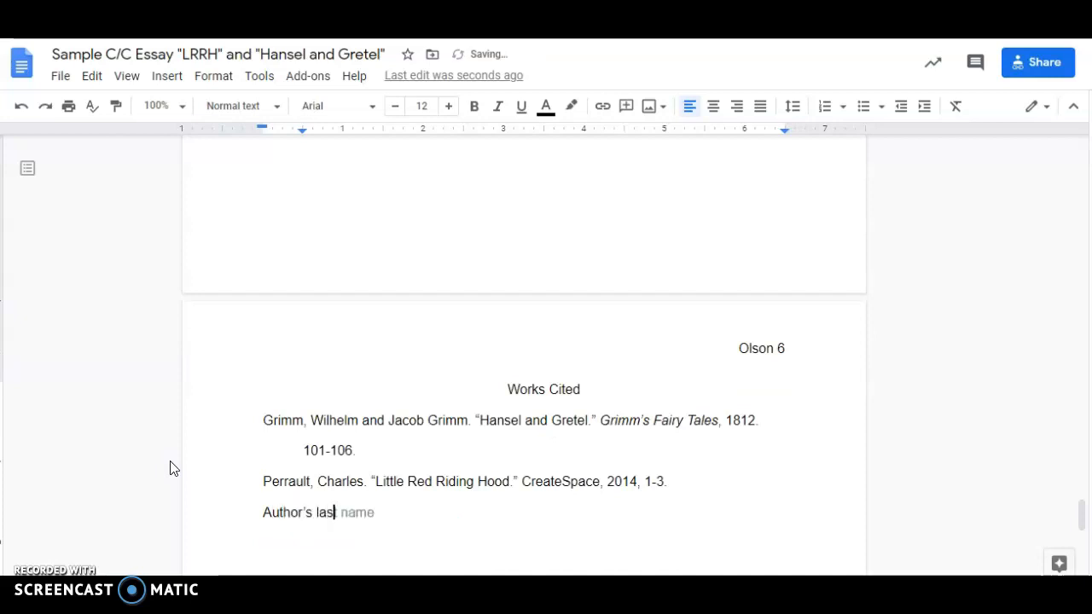
type("t name,")
type(" fri")
key("BackSpace")
key("BackSpace")
type("irst name")
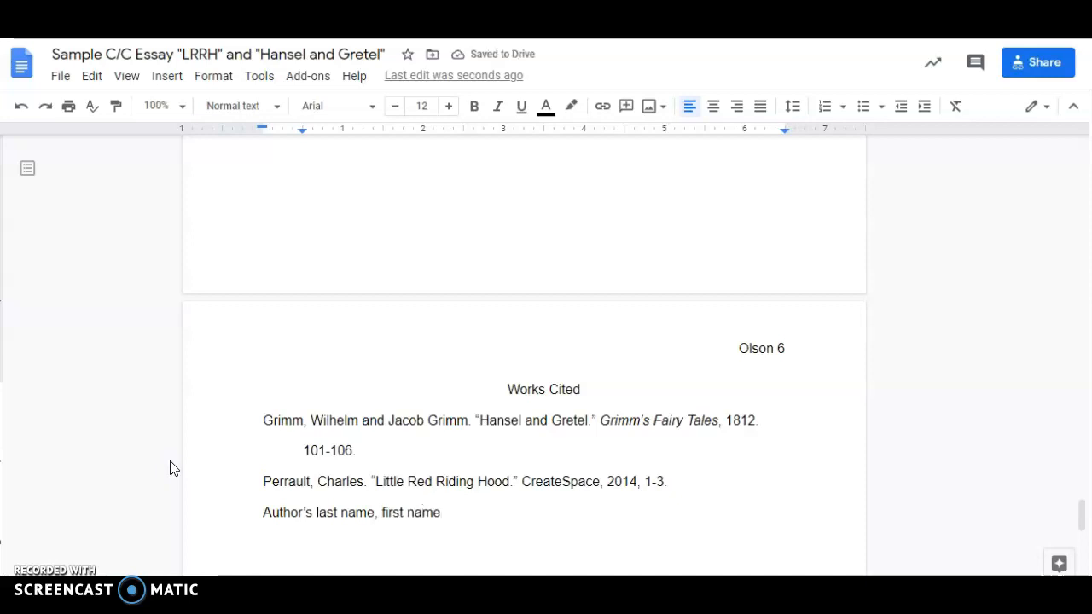
Step: Continue the citation template with a period and the title placeholders: "Title of the story." Title of the book
type(" . \"Title of the ")
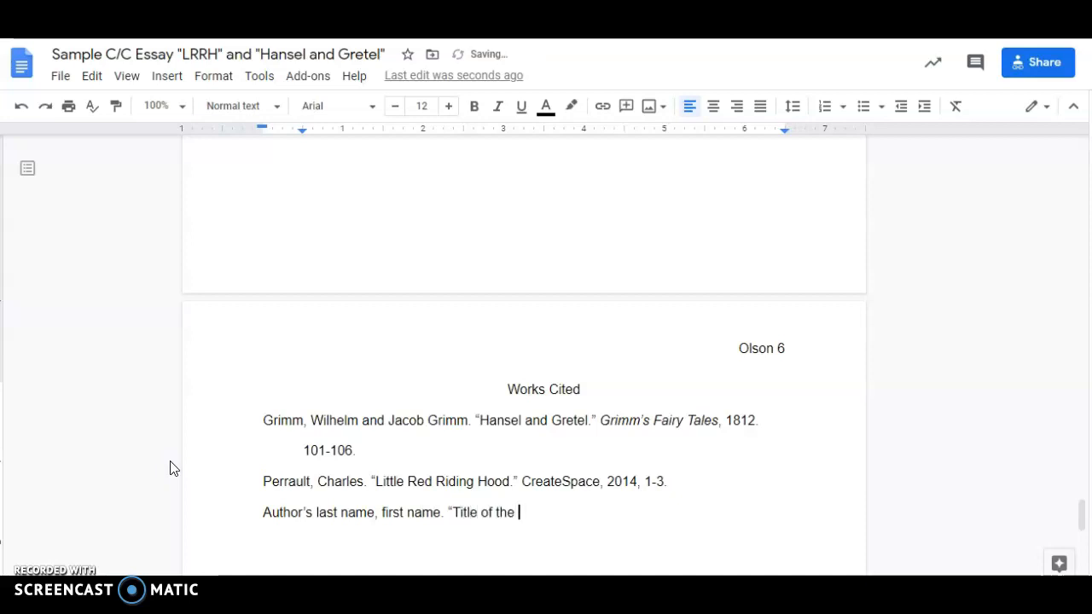
type("story")
type(".\" ")
type("Title of the b")
type("ook")
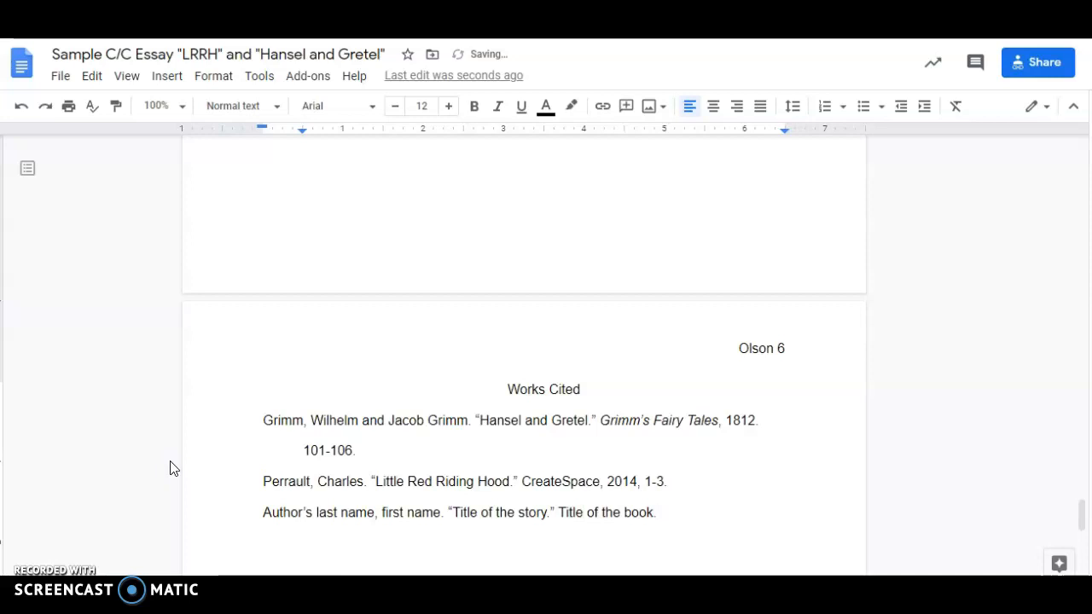
Step: Complete the citation template with the publication placeholders: ", Edition, Publisher, Year of publication, page numbers"
type(", Edition, Publisher, Yea")
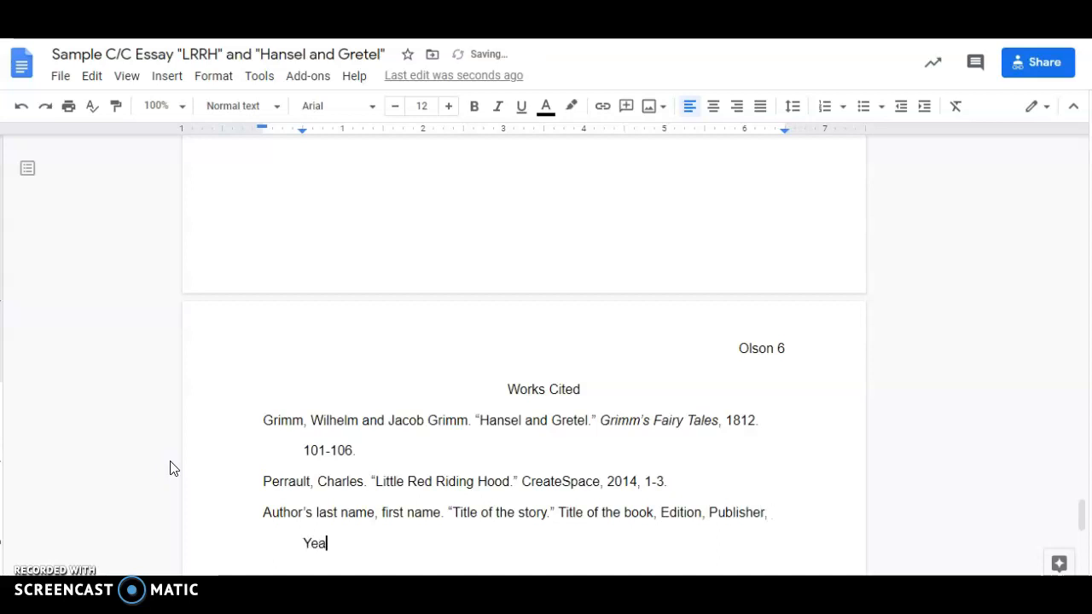
type("r of pu")
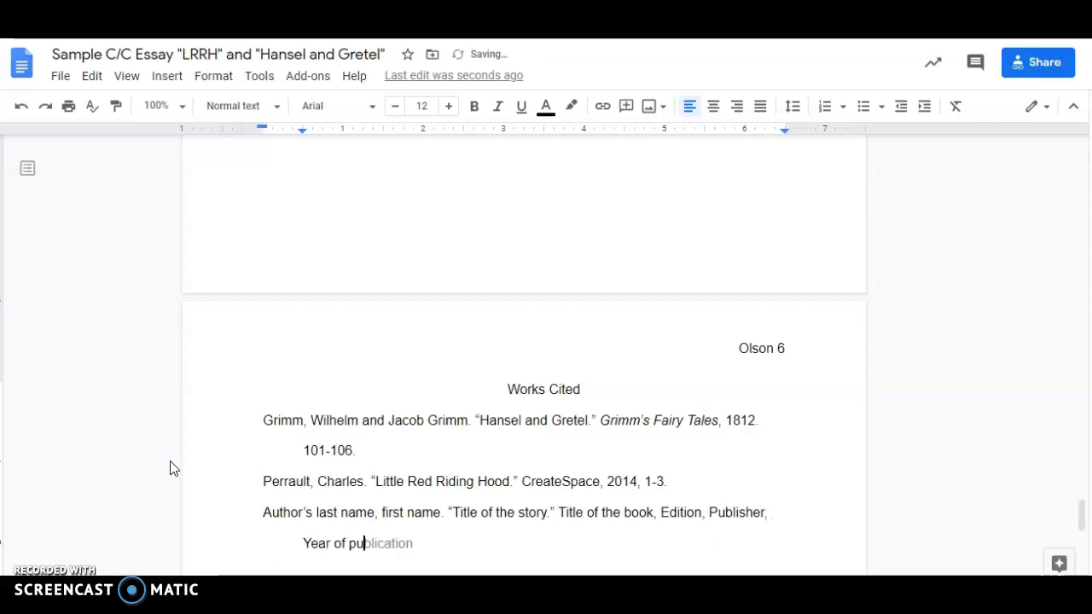
type("blication, page")
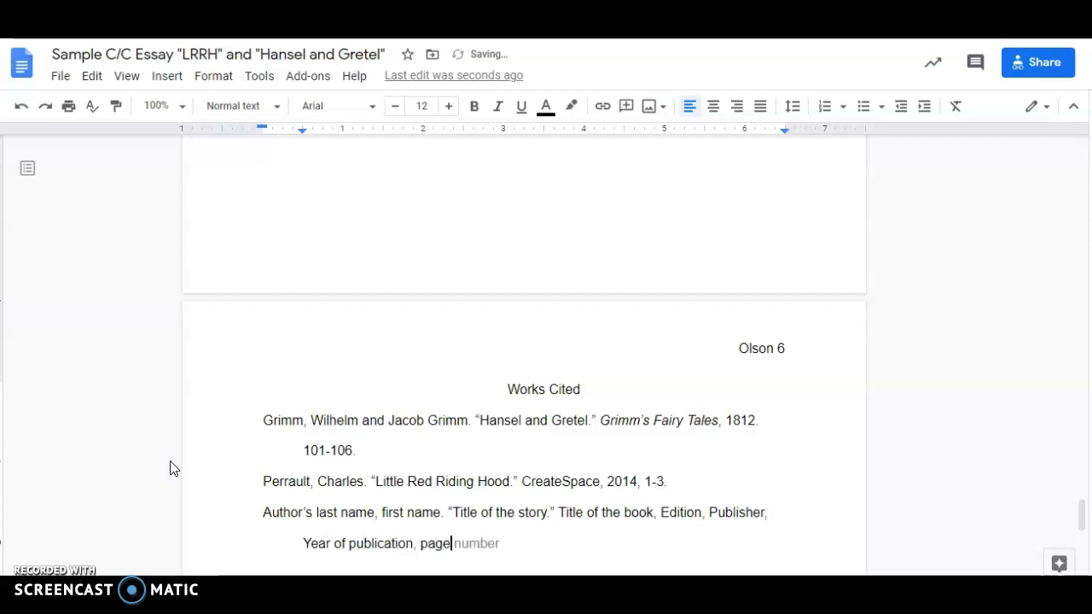
type(" numbers.")
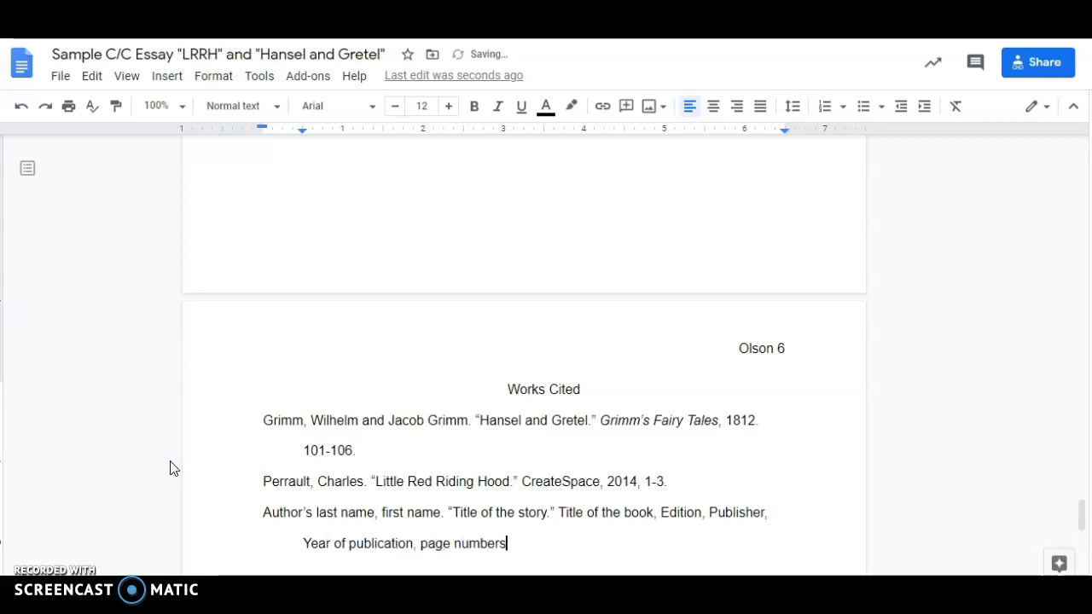